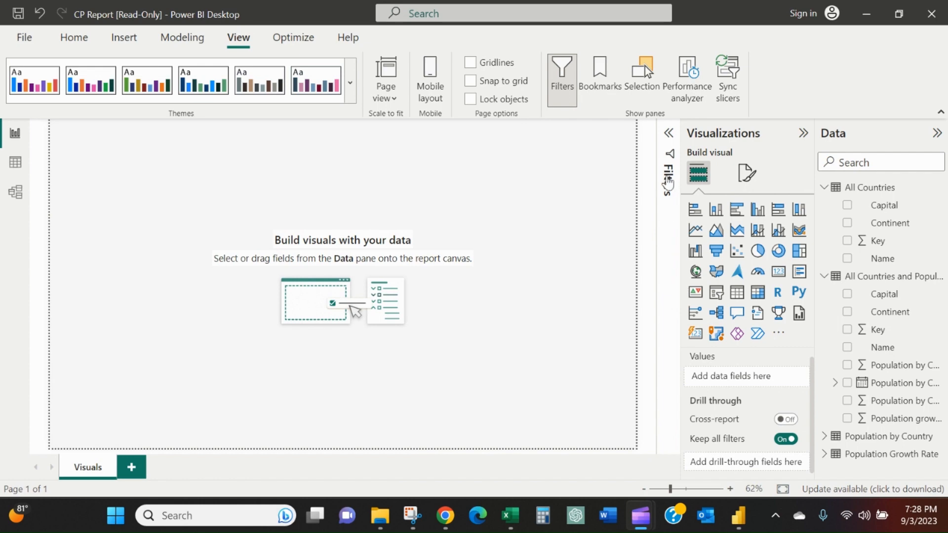
# Add a matrix visual to the Visuals page and enlarge it to about half the page width and full height.
pyautogui.click(15, 168)
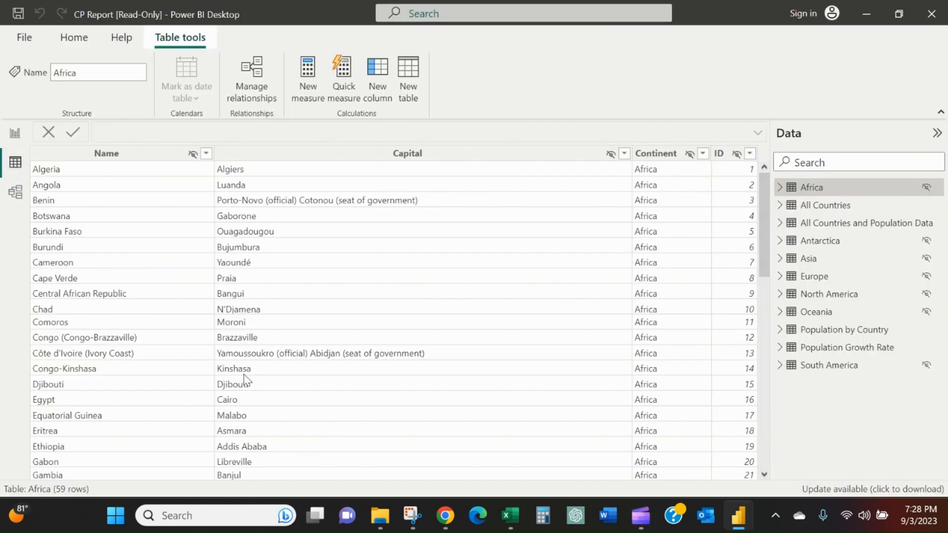
pyautogui.click(8, 142)
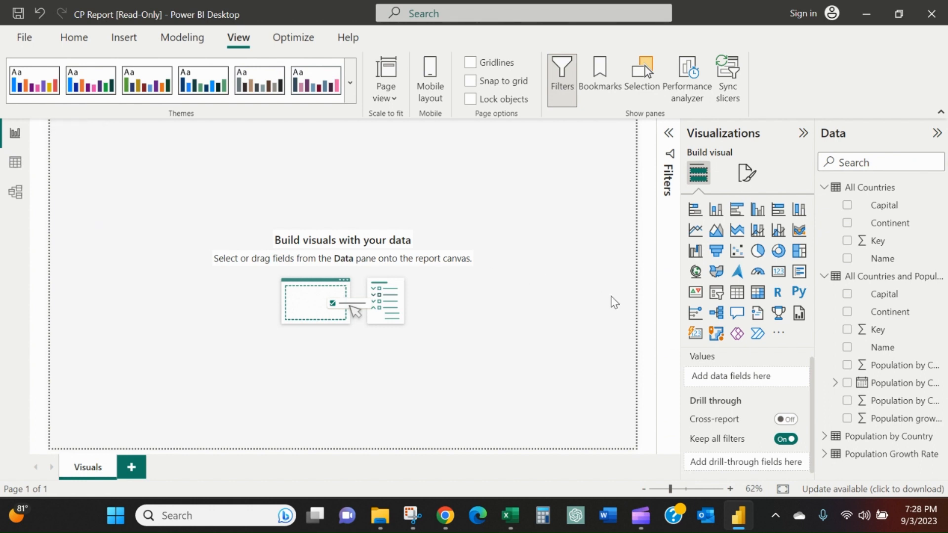
pyautogui.click(759, 294)
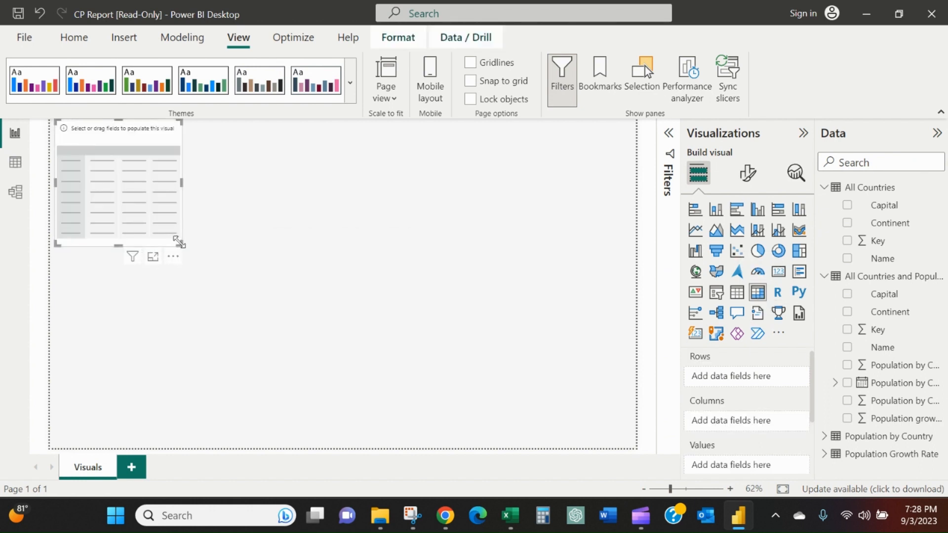
pyautogui.moveTo(179, 242); pyautogui.dragTo(375, 447)
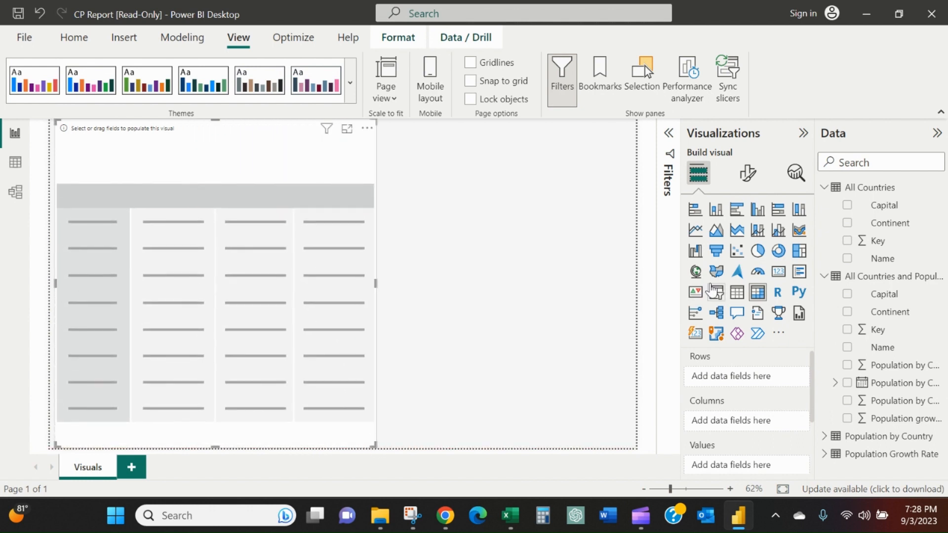
# Add a separate treemap beside the matrix, with All Countries Name as category and Population by Country.Population as values.
pyautogui.click(799, 251)
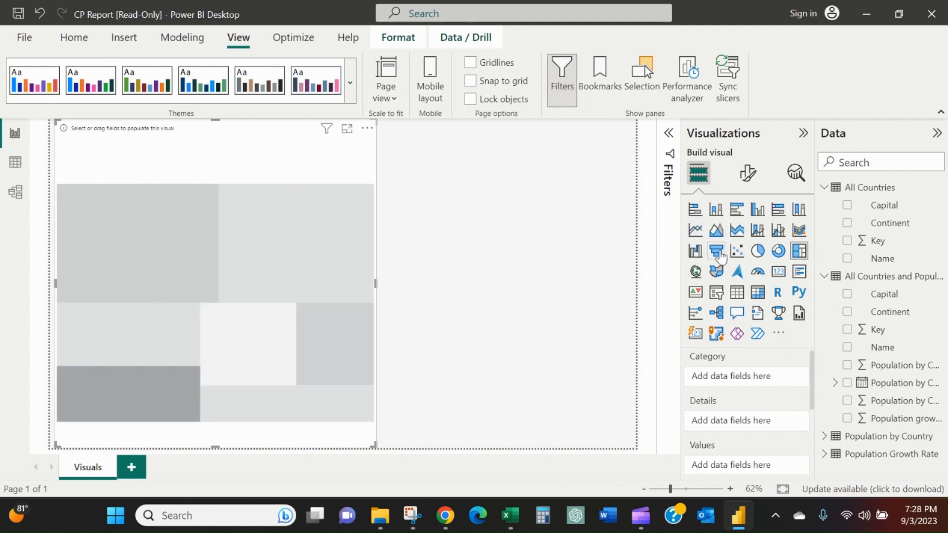
pyautogui.hotkey('ctrl', 'z')
pyautogui.click(798, 250)
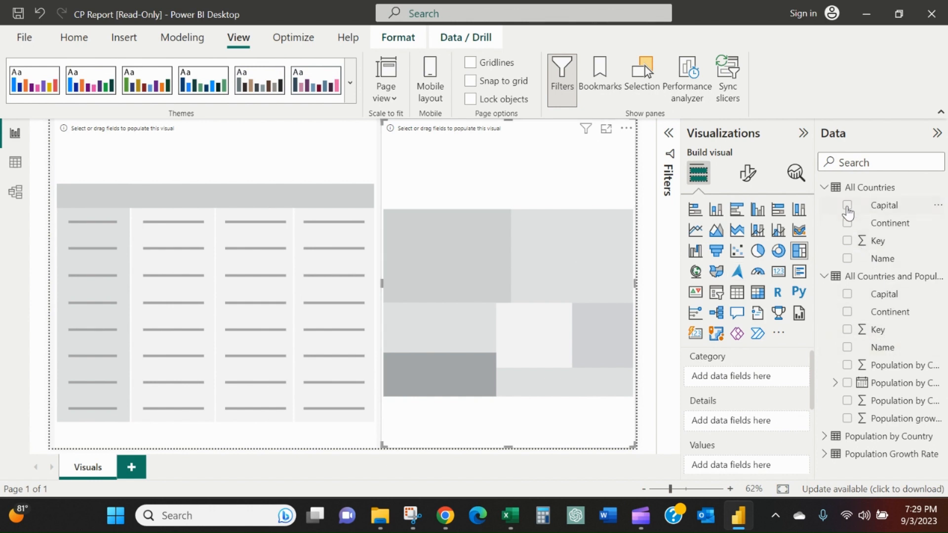
pyautogui.click(847, 259)
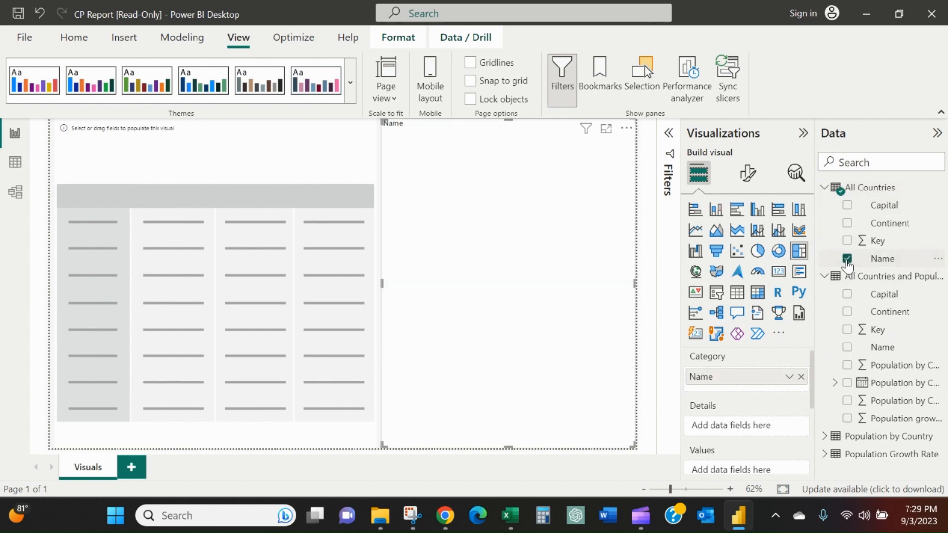
pyautogui.click(847, 402)
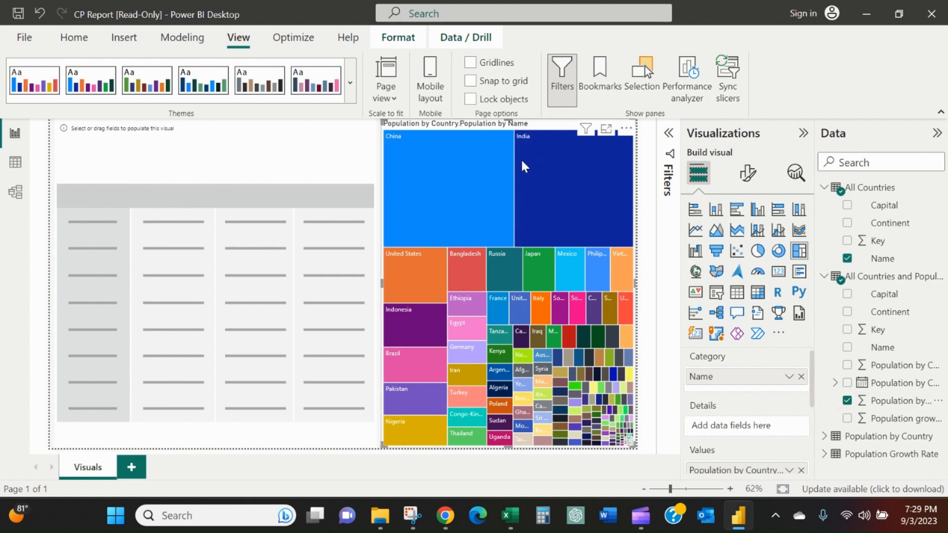
# Try the country population visual as a pie chart and switch it back to a treemap.
pyautogui.moveTo(553, 182)
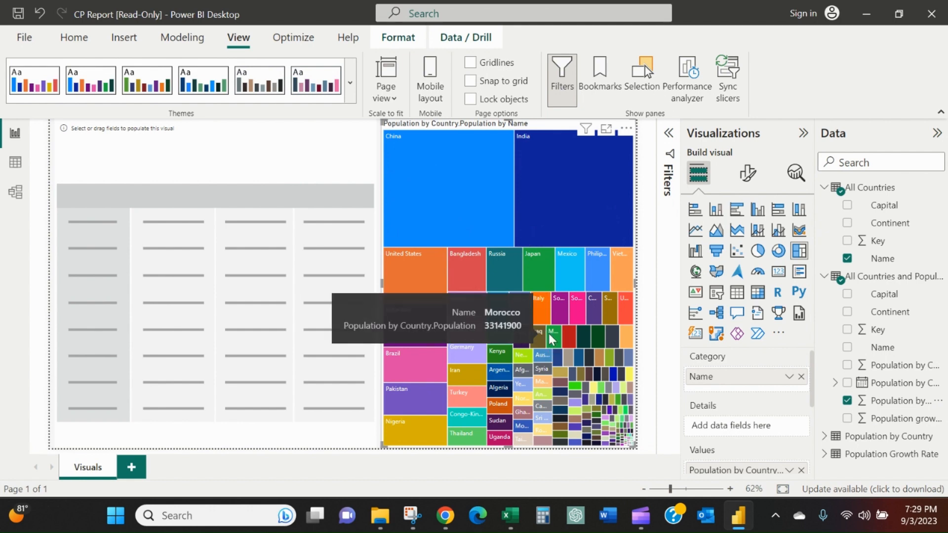
pyautogui.moveTo(517, 211)
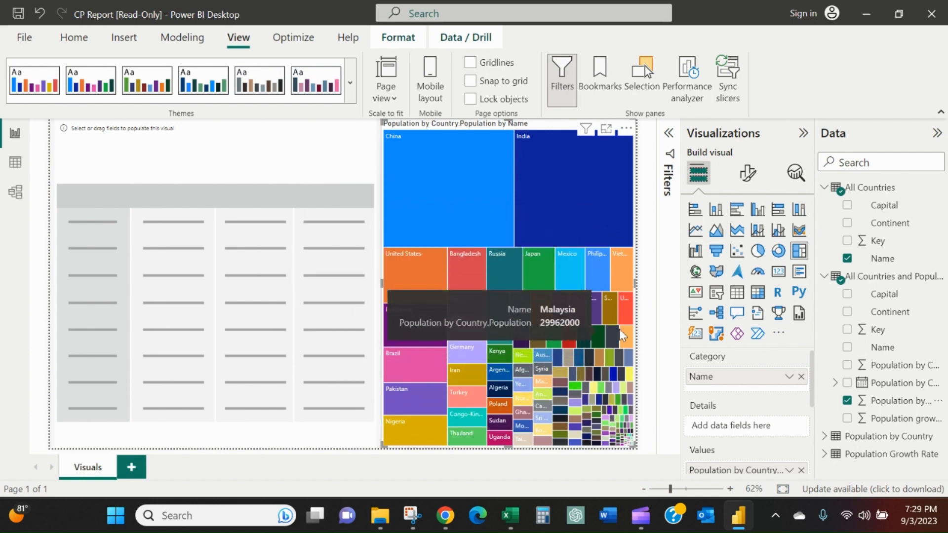
pyautogui.click(756, 252)
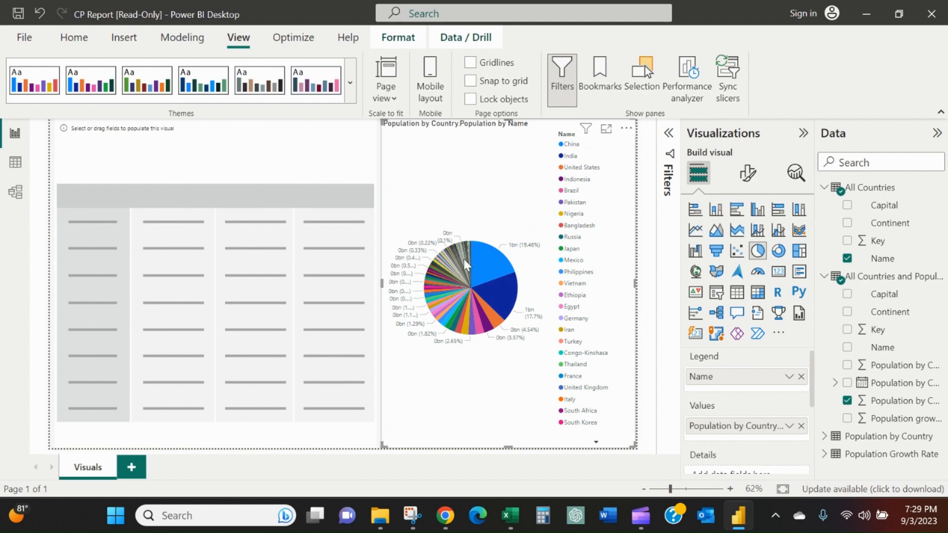
pyautogui.click(799, 252)
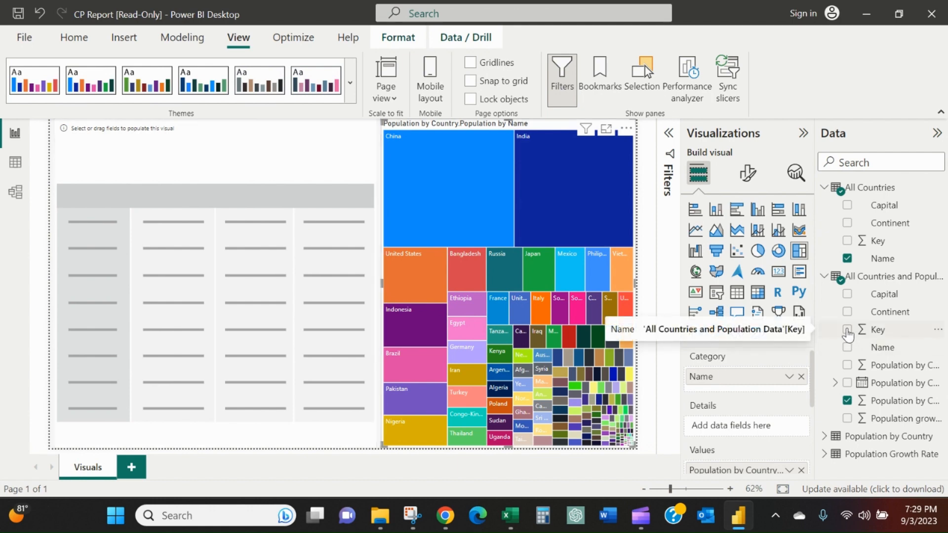
# Fill the matrix with All Countries Name, Population by Country.Population and Population by Country.% of world population, and narrow it slightly.
pyautogui.click(302, 158)
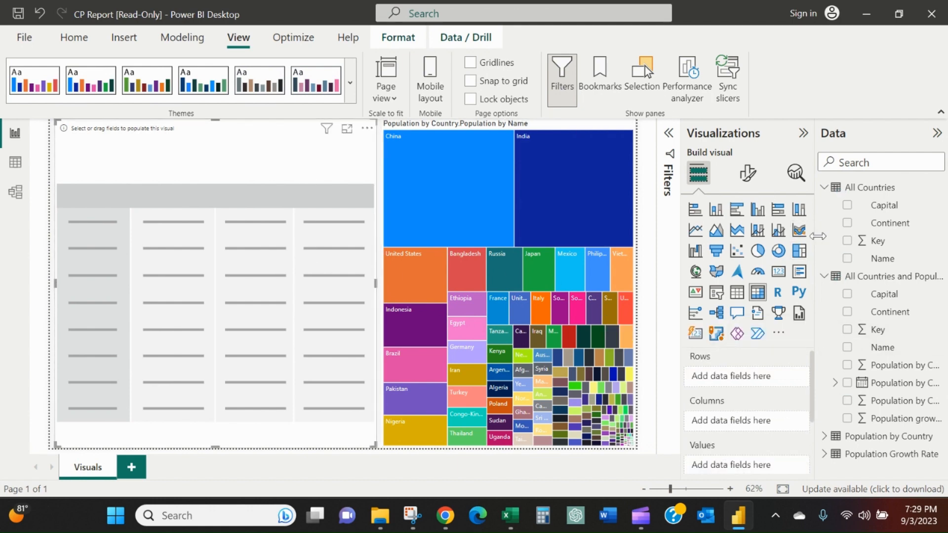
pyautogui.click(847, 260)
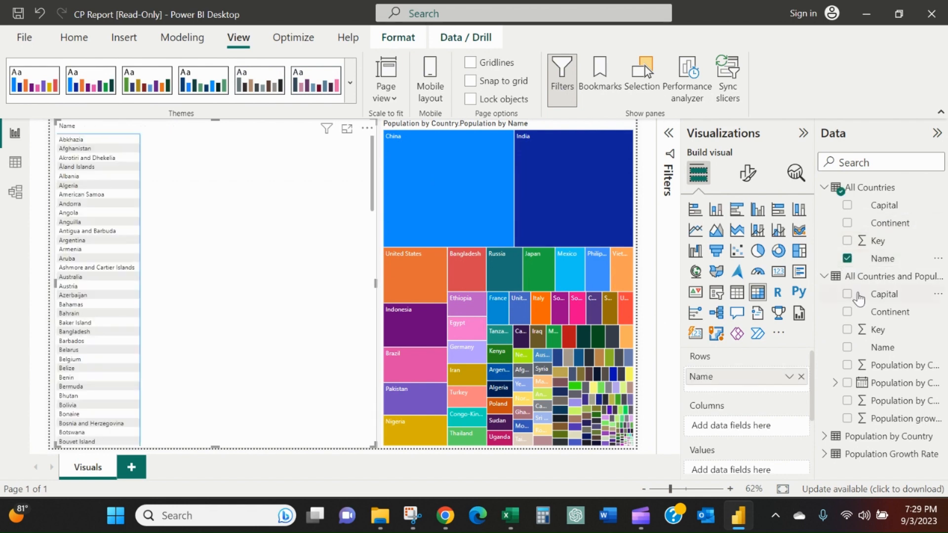
pyautogui.click(847, 402)
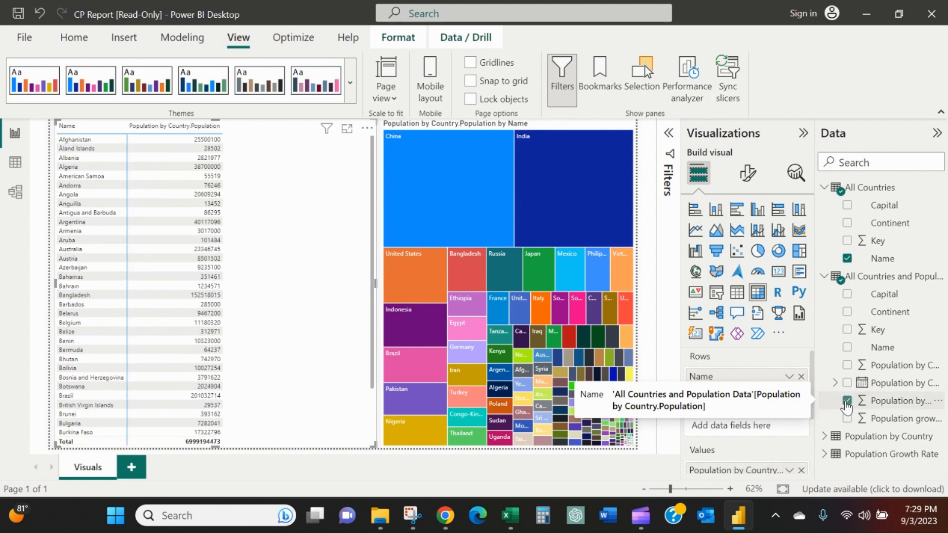
pyautogui.click(846, 366)
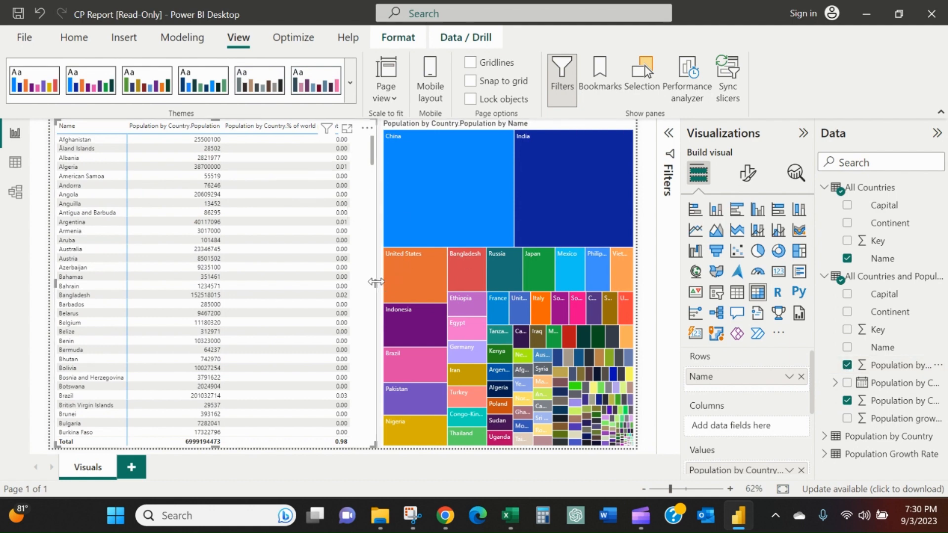
pyautogui.moveTo(375, 283); pyautogui.dragTo(366, 286)
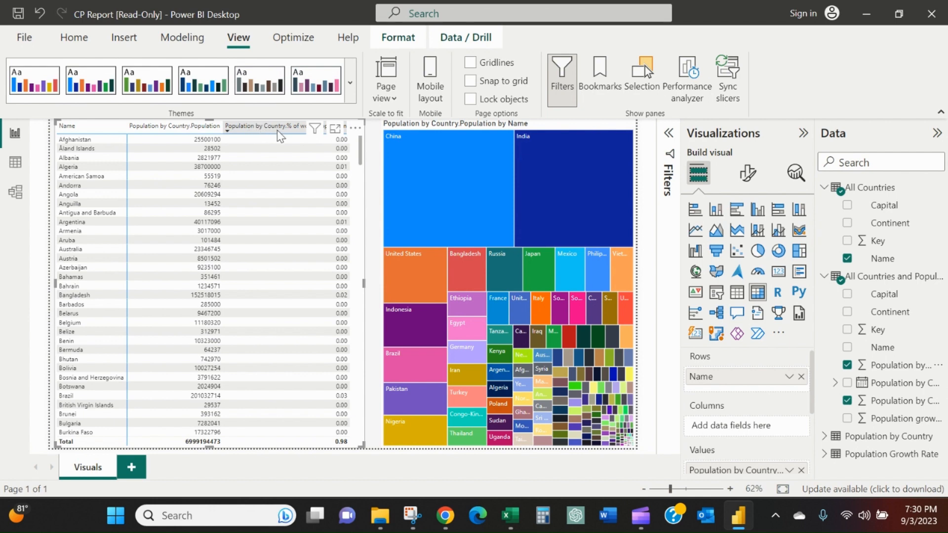
# Rename the matrix's Population by Country.Population value as "Population" for this visual.
pyautogui.scroll(-3, 762, 365)
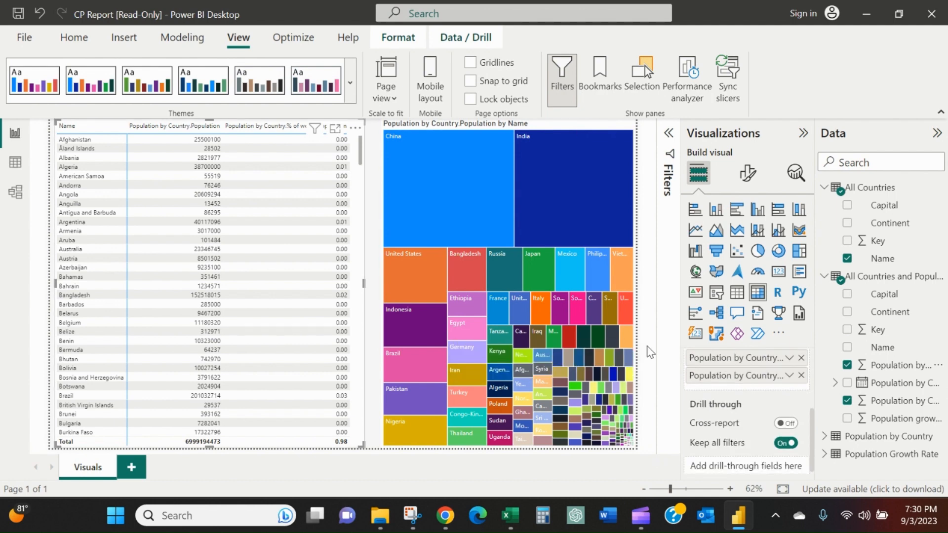
pyautogui.scroll(1, 713, 368)
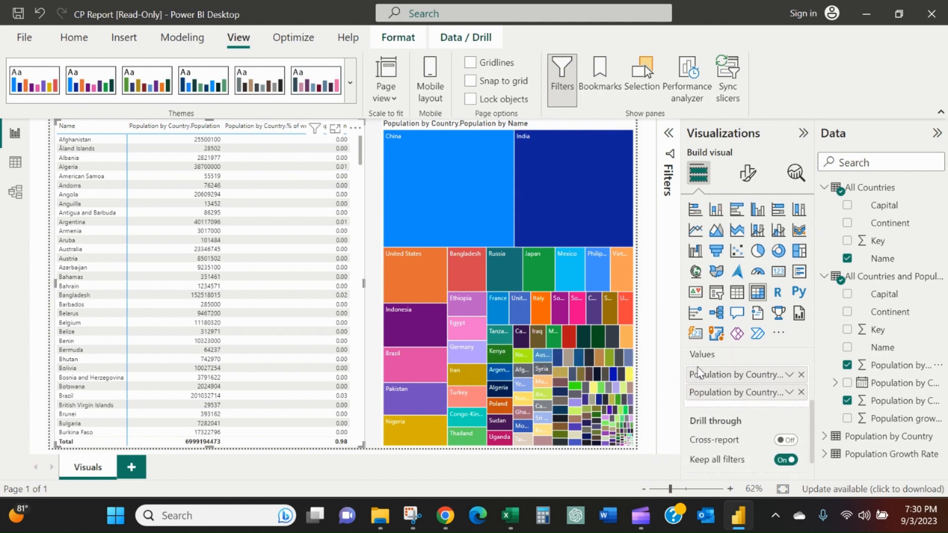
pyautogui.click(789, 378)
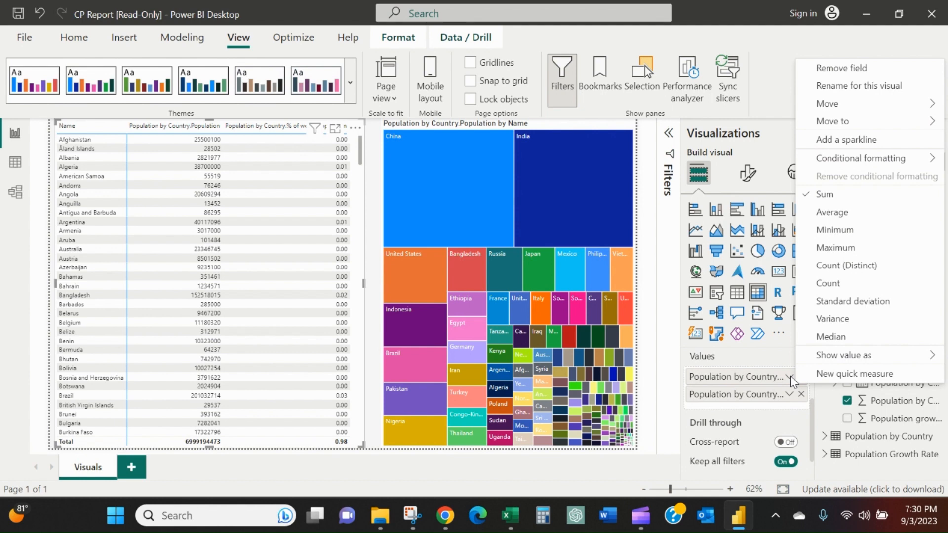
pyautogui.click(859, 85)
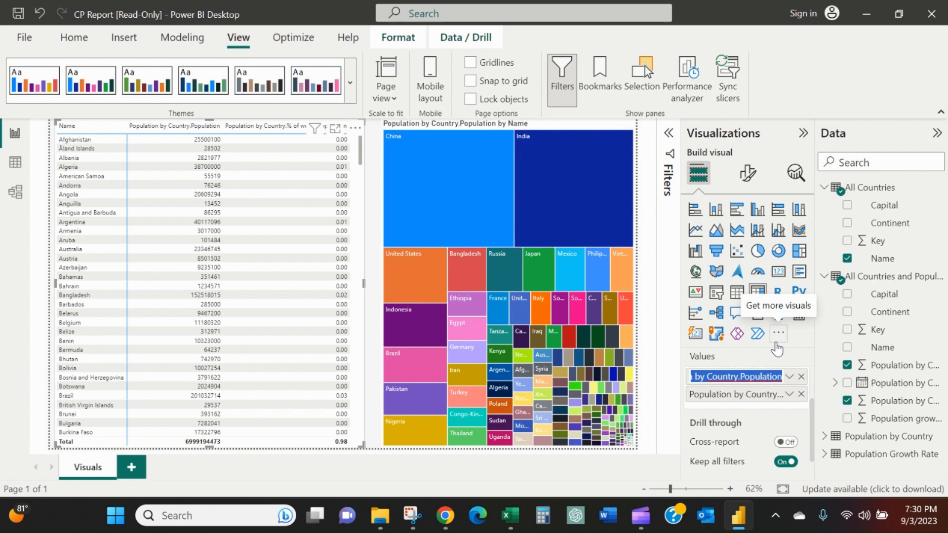
pyautogui.write('P')
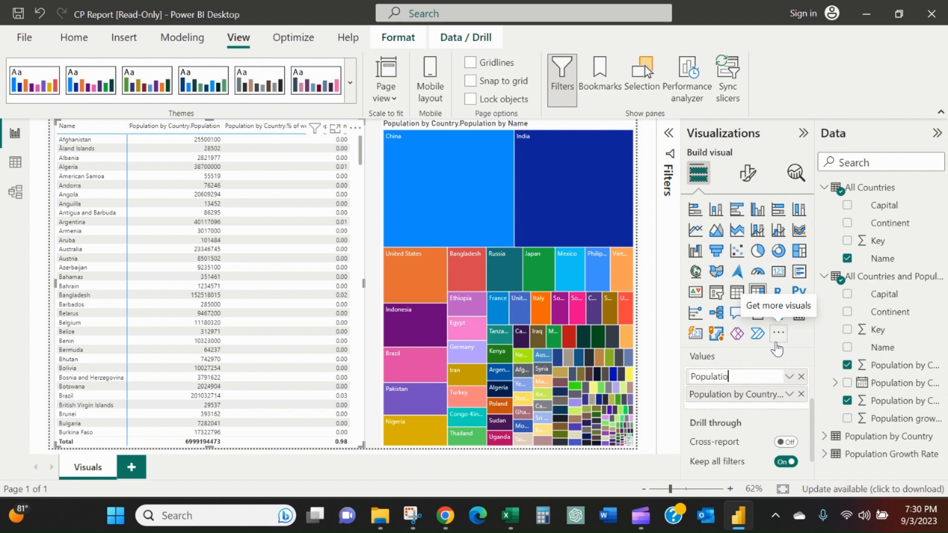
pyautogui.press('Return')
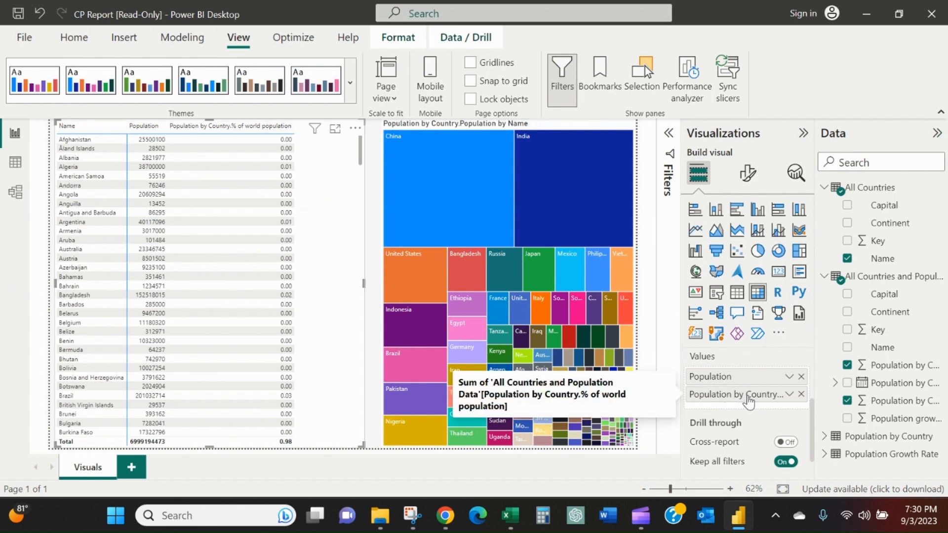
# Rename the matrix's Population by Country.% of world population value as "% of world pop." for this visual.
pyautogui.click(789, 395)
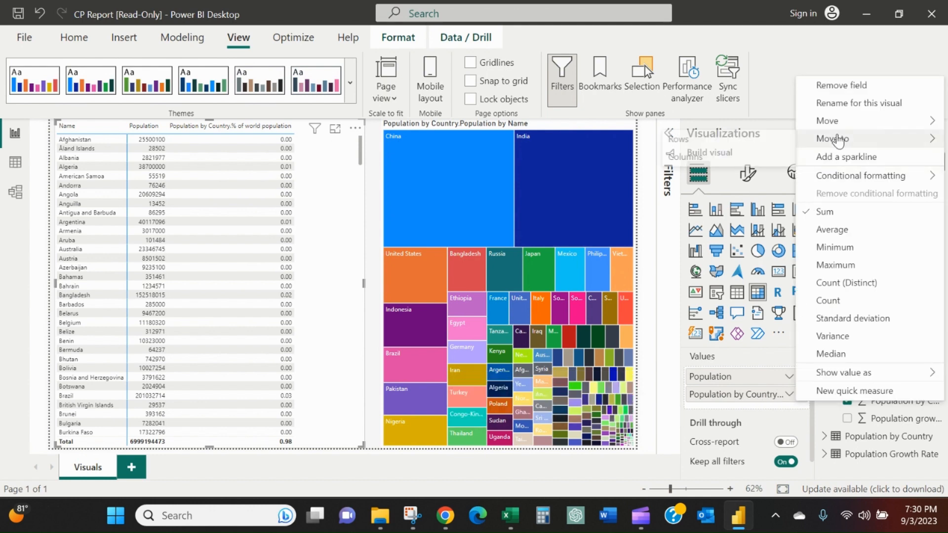
pyautogui.click(859, 104)
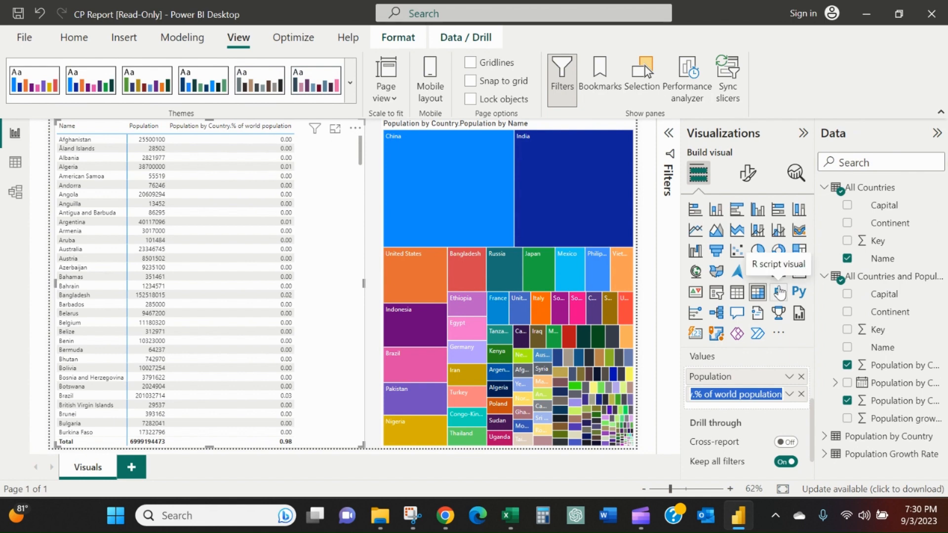
pyautogui.write('% of w')
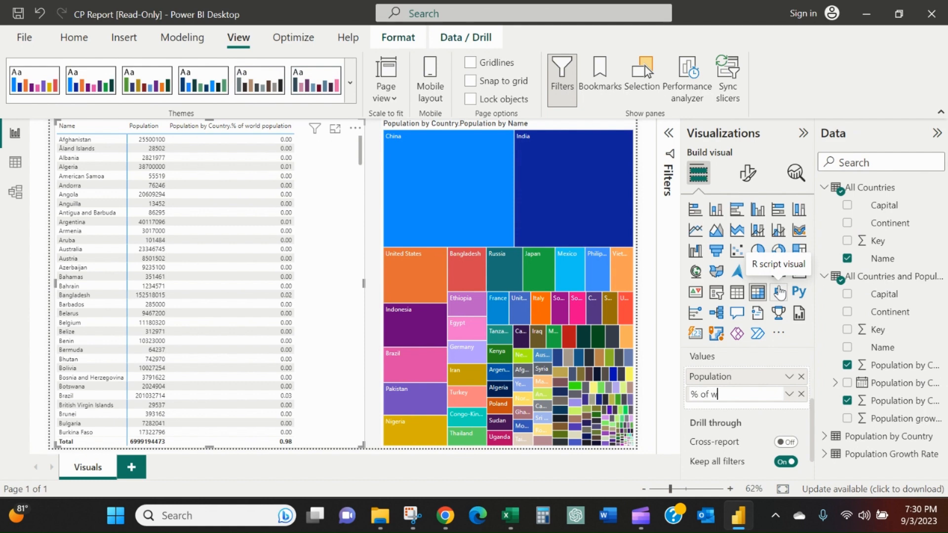
pyautogui.write('orld pop.')
pyautogui.press('Return')
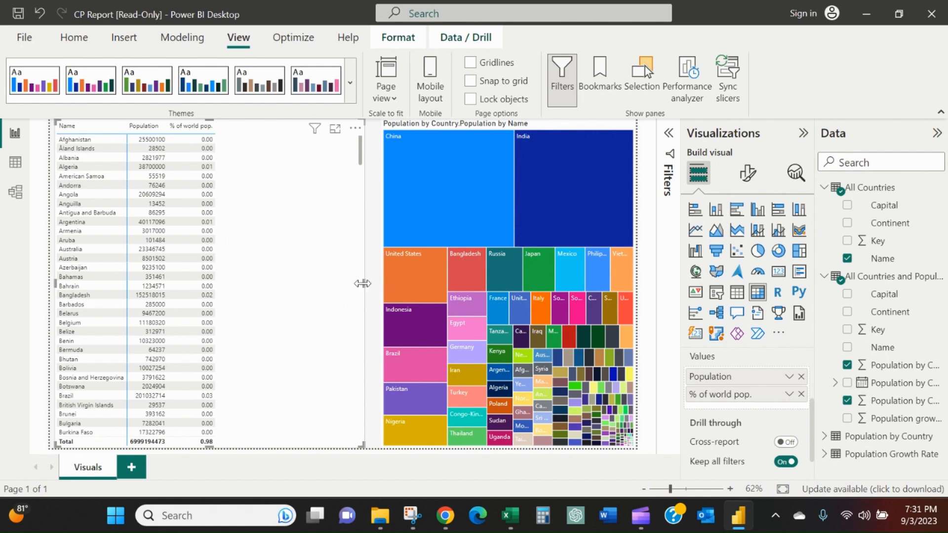
# Narrow the matrix to fit its three columns and widen the treemap to fill the freed space.
pyautogui.moveTo(363, 283); pyautogui.dragTo(228, 287)
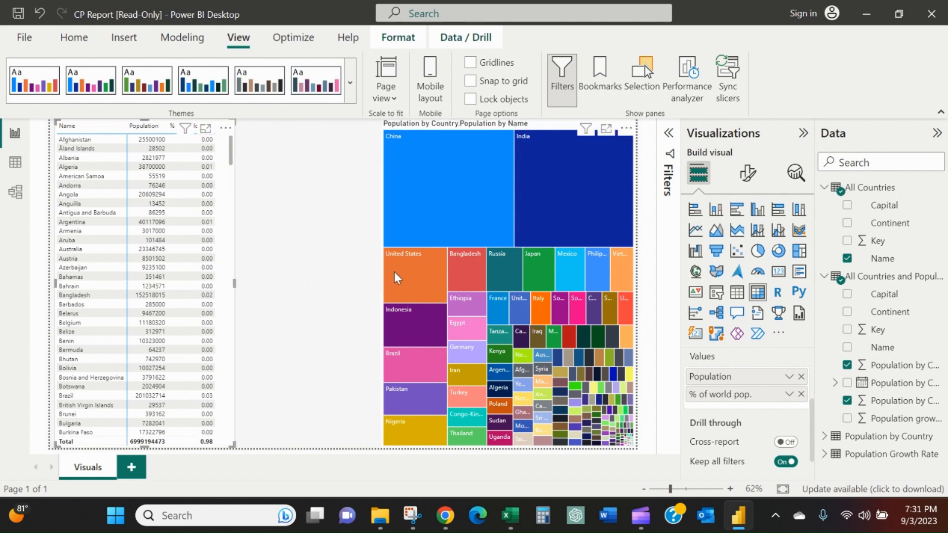
pyautogui.click(393, 274)
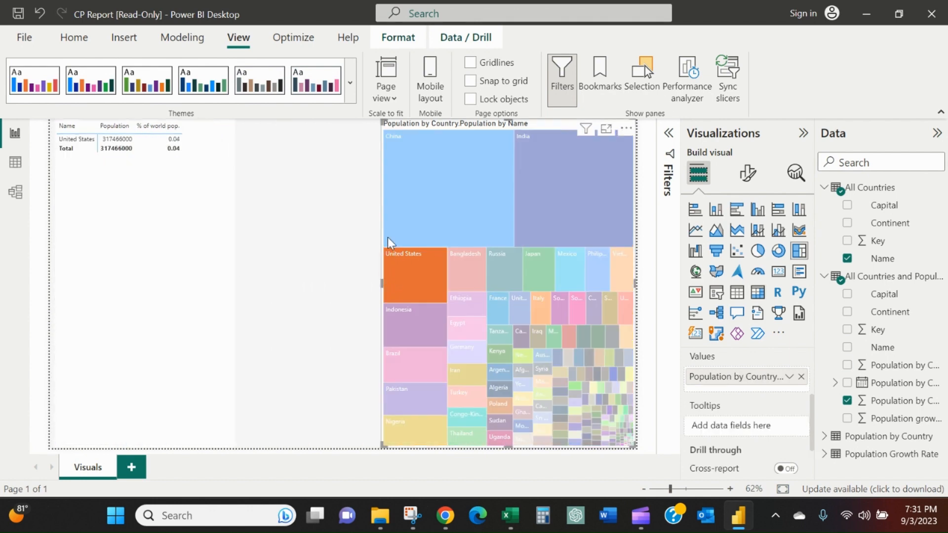
pyautogui.click(390, 258)
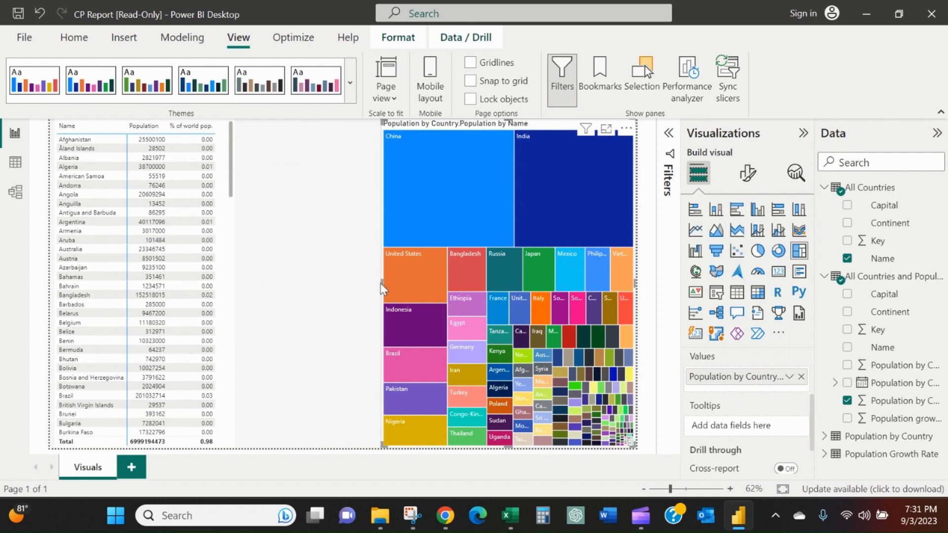
pyautogui.moveTo(379, 284); pyautogui.dragTo(238, 284)
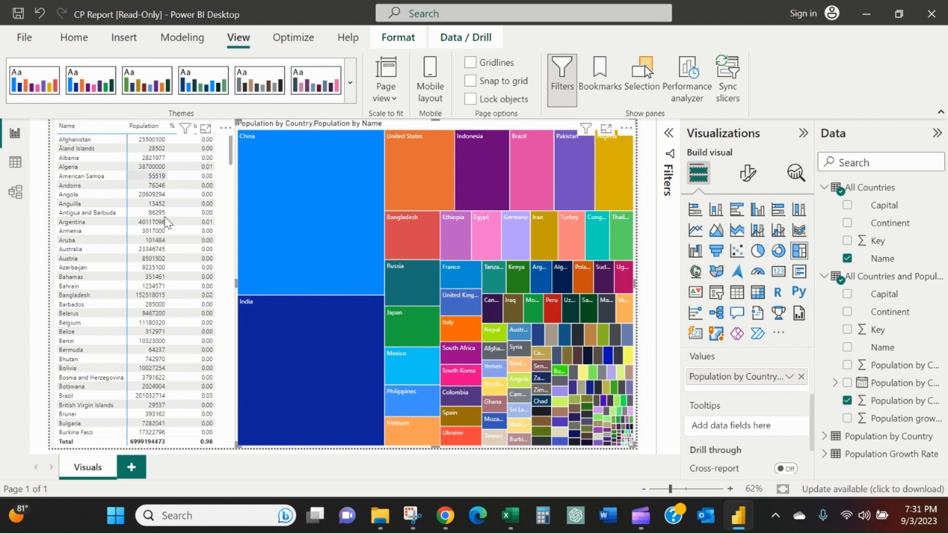
# Examine the matrix's % of world pop. values by country and its visual formatting options.
pyautogui.click(231, 276)
pyautogui.scroll(2, 206, 265)
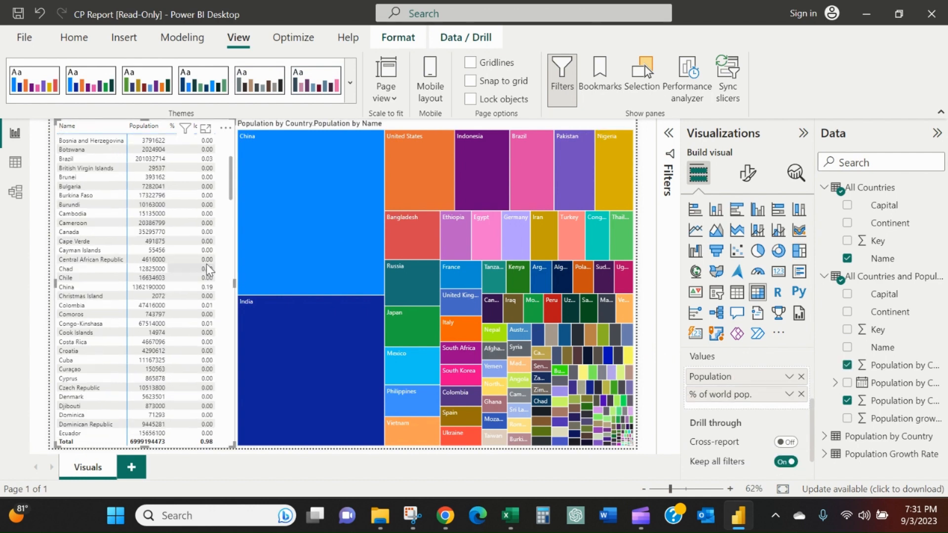
pyautogui.scroll(5, 206, 264)
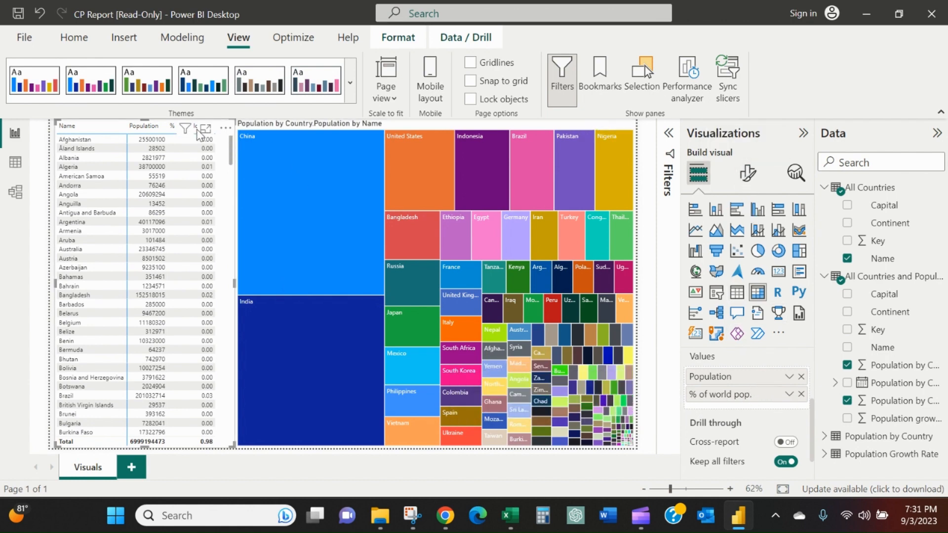
pyautogui.click(749, 176)
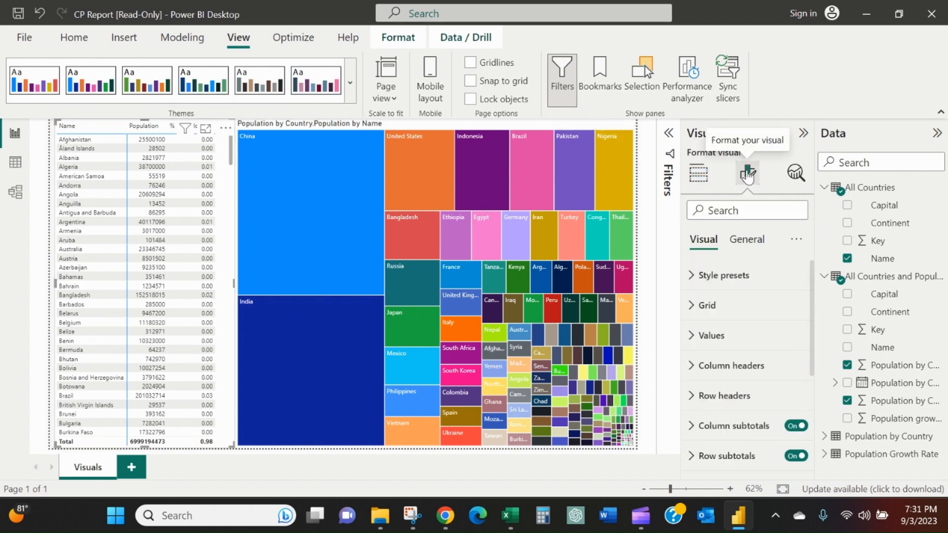
pyautogui.click(705, 174)
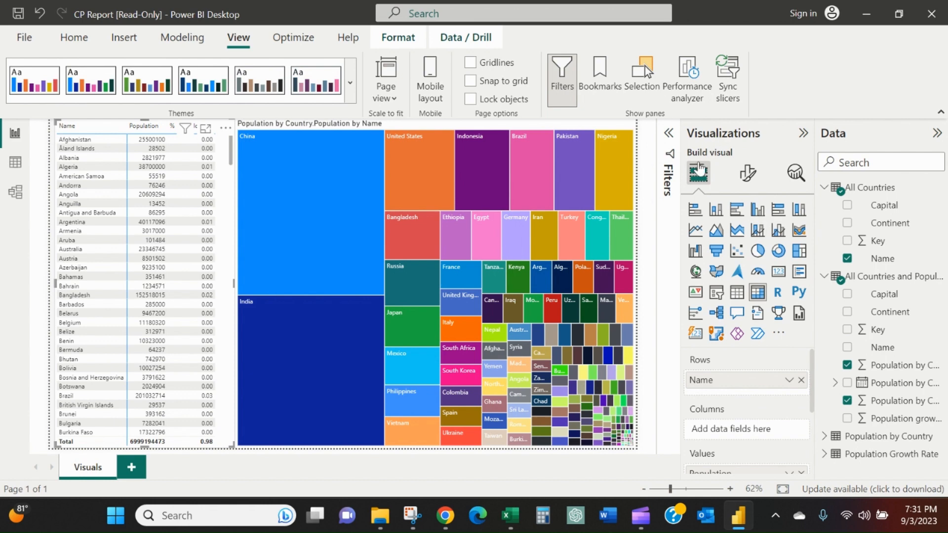
# Add data bars to the matrix's % of world pop. values, spanning lowest to highest value from left to right.
pyautogui.scroll(-3, 730, 398)
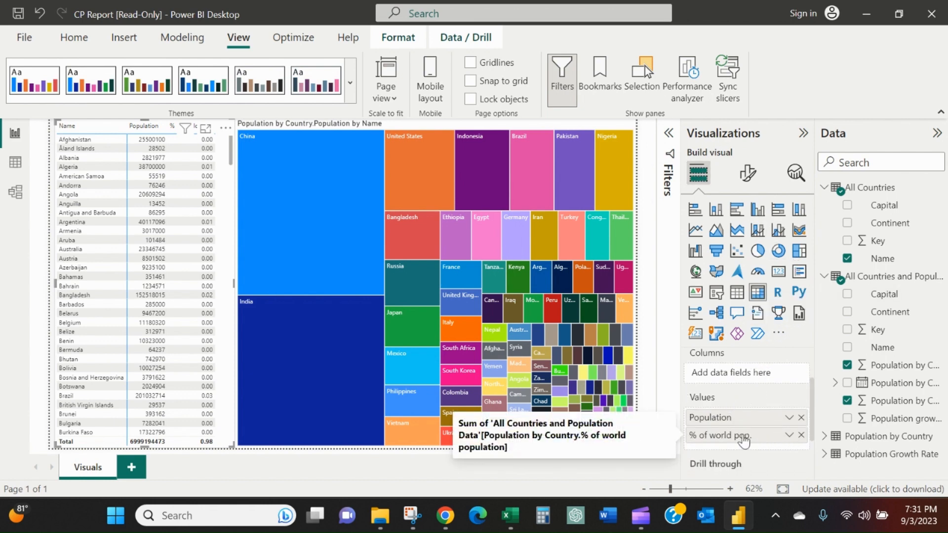
pyautogui.click(789, 434)
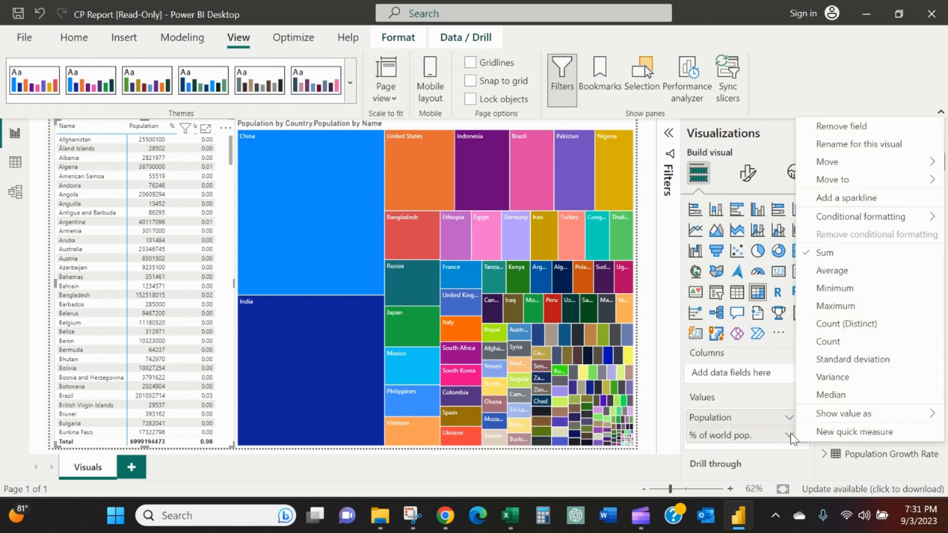
pyautogui.moveTo(843, 219)
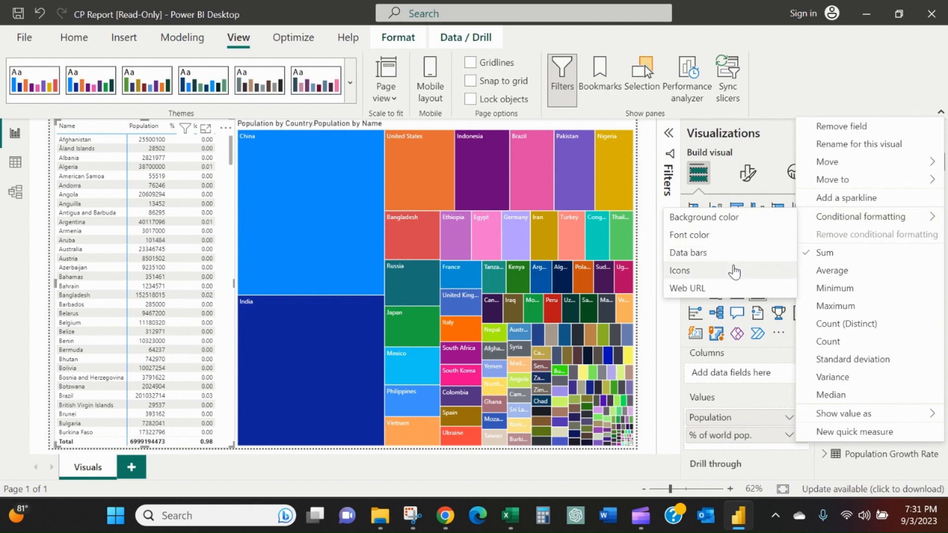
pyautogui.click(734, 255)
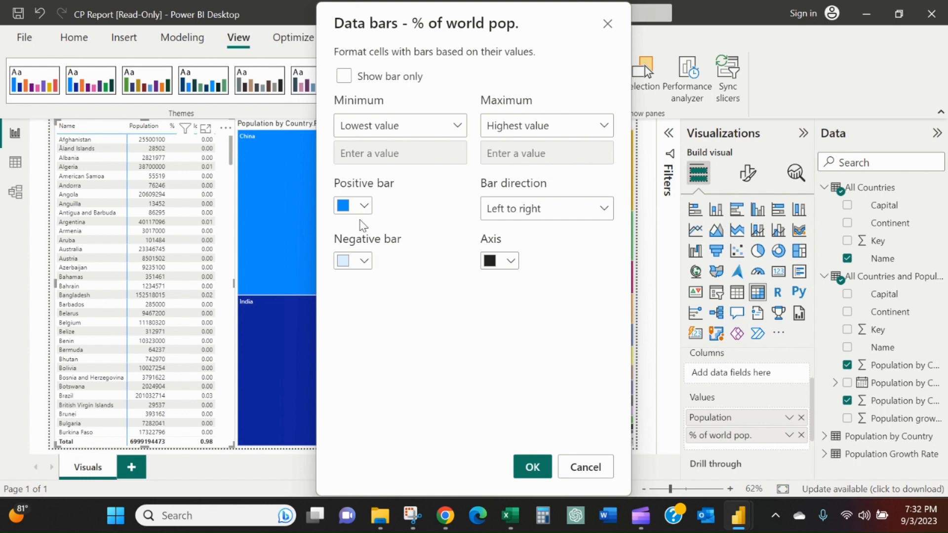
pyautogui.click(531, 465)
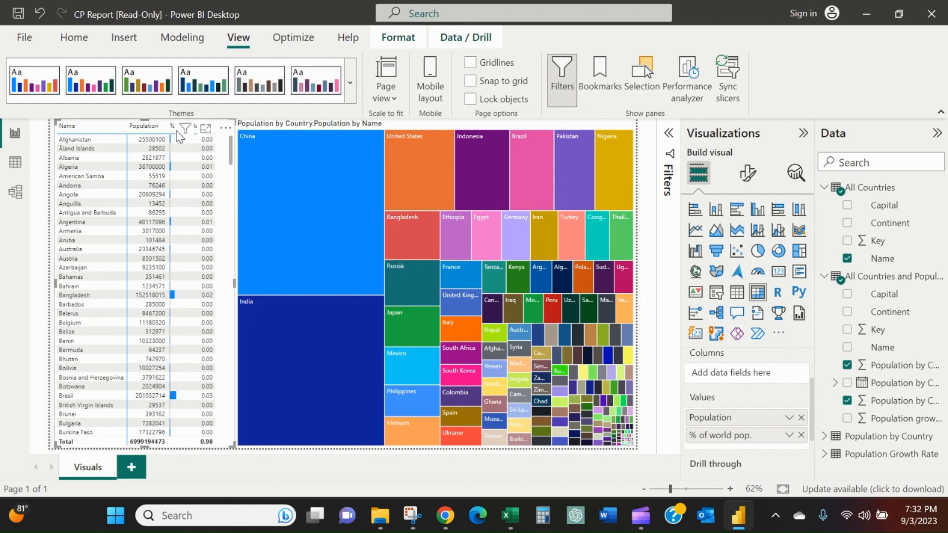
# Sort the matrix by Population in descending order and clear the country row selection that highlights the treemap.
pyautogui.click(190, 194)
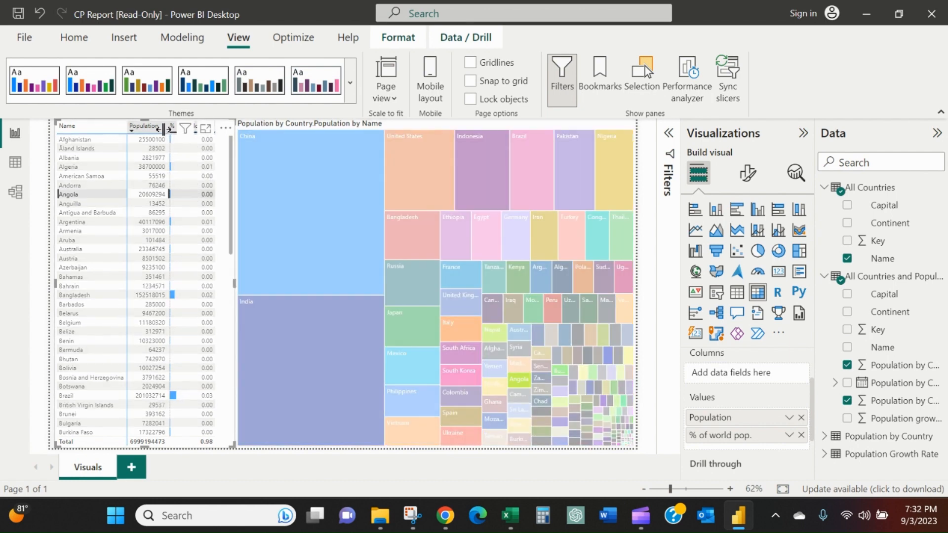
pyautogui.click(154, 126)
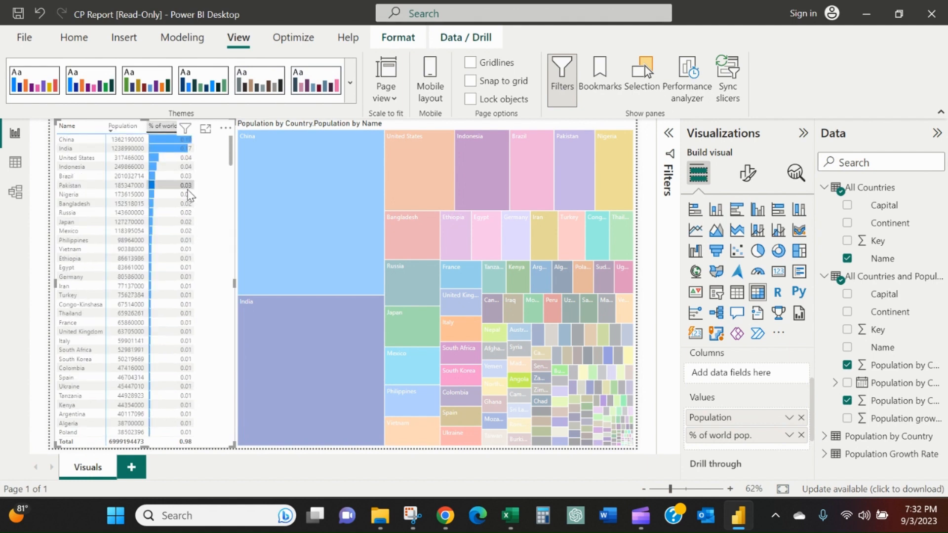
pyautogui.click(77, 285)
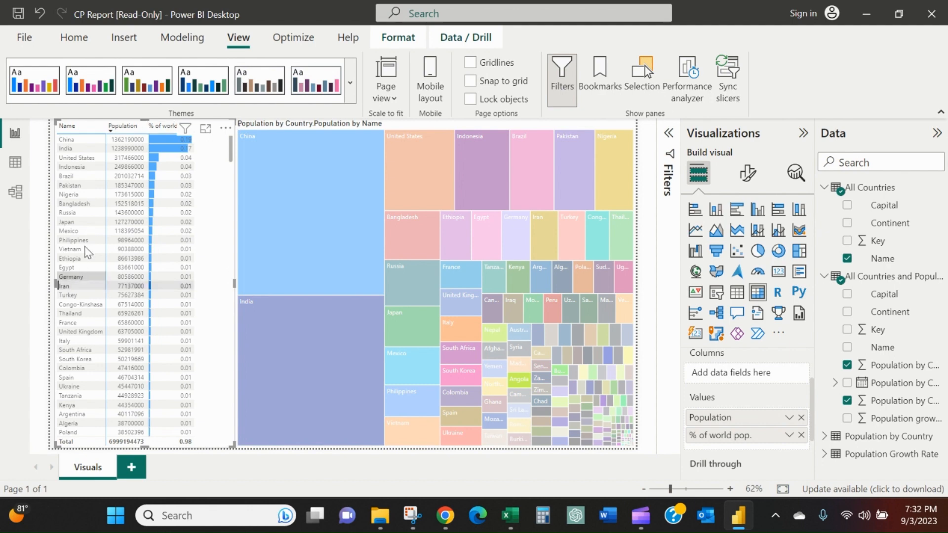
pyautogui.click(78, 285)
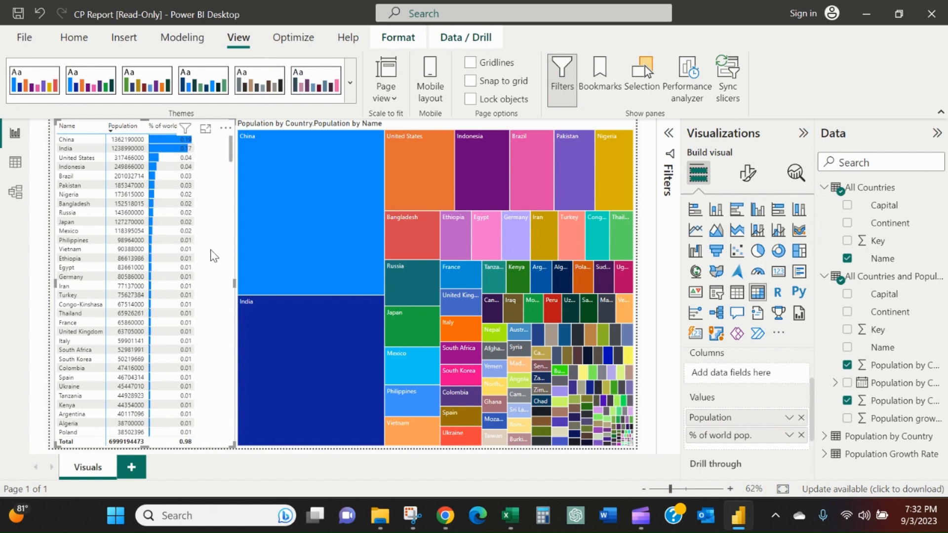
# Narrow the matrix to fit its three columns again and extend the treemap to the matrix's new edge.
pyautogui.moveTo(234, 282); pyautogui.dragTo(209, 279)
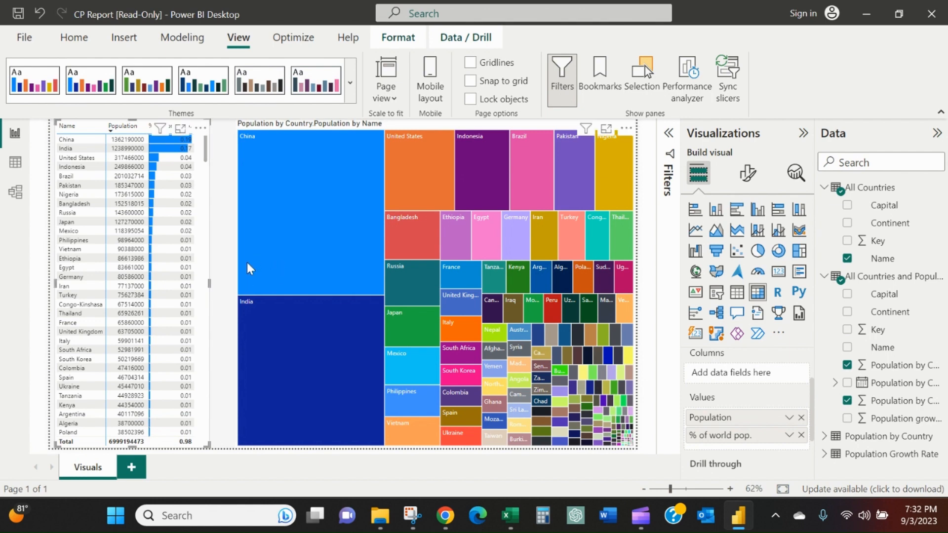
pyautogui.click(236, 301)
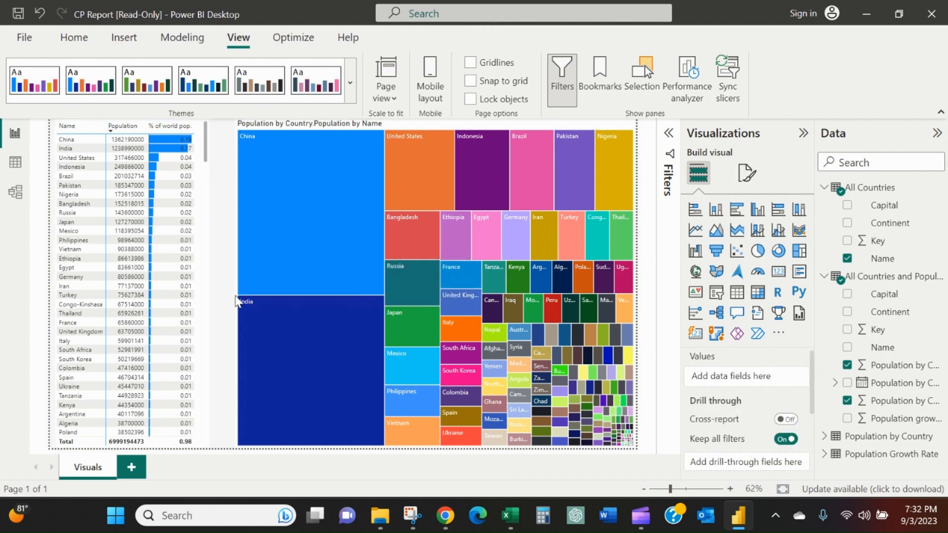
pyautogui.click(239, 296)
pyautogui.moveTo(234, 282); pyautogui.dragTo(212, 282)
pyautogui.click(238, 303)
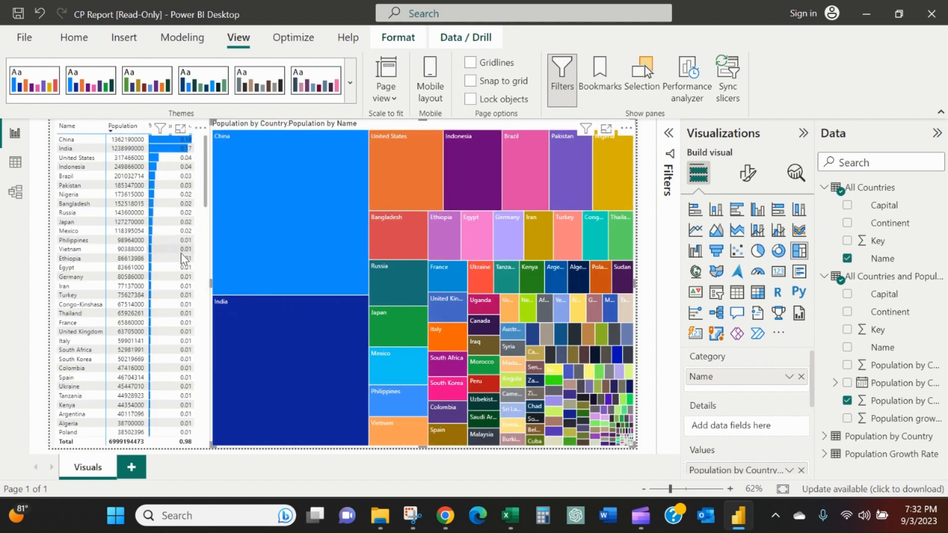